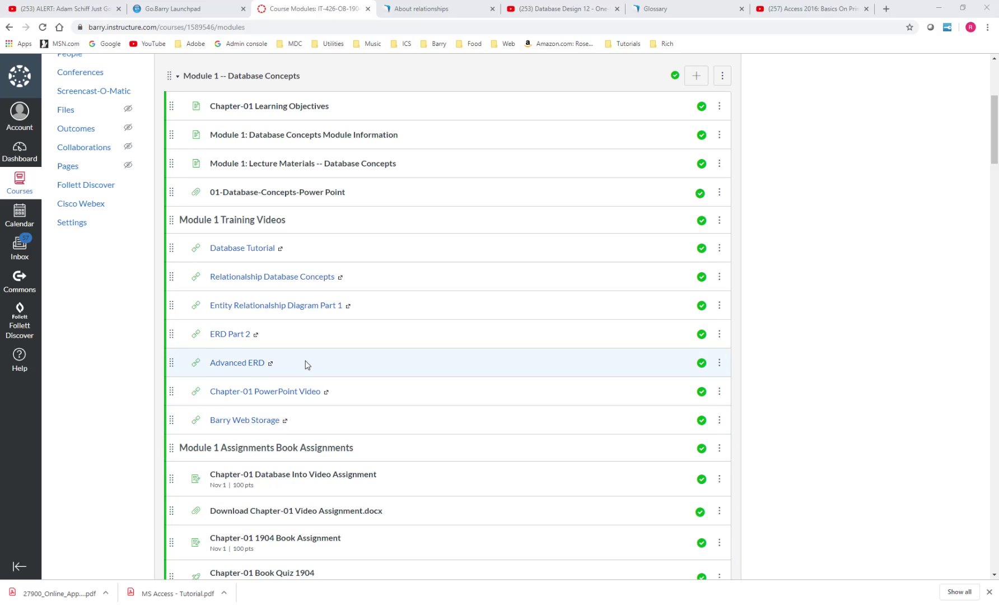
Open the Module 2 assignment "Online Lab 1-1904-Create Relationship" and review its instructions and table diagram.
scroll(307, 364, "down", 3)
scroll(306, 364, "down", 10)
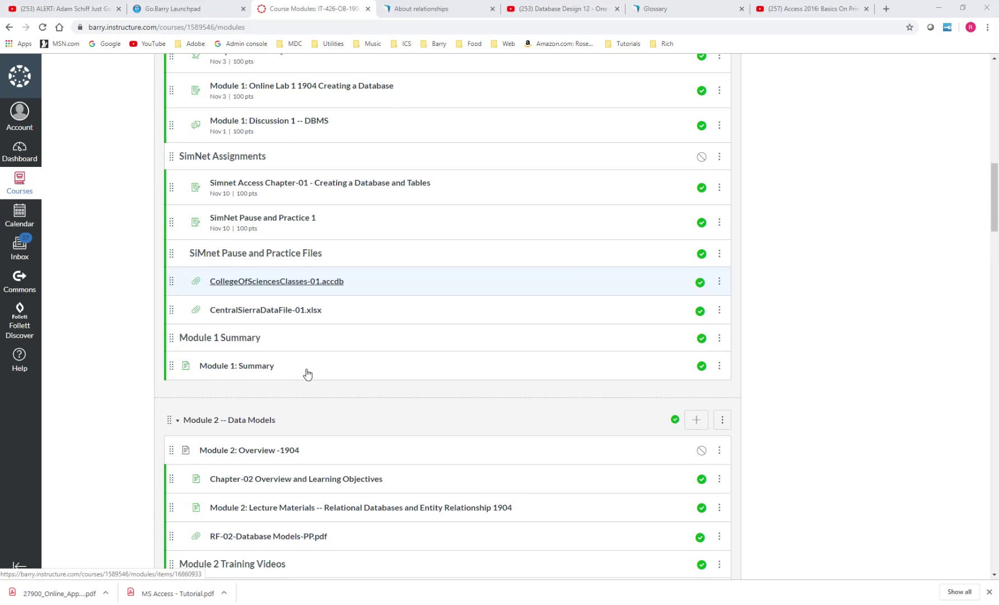
scroll(309, 377, "down", 5)
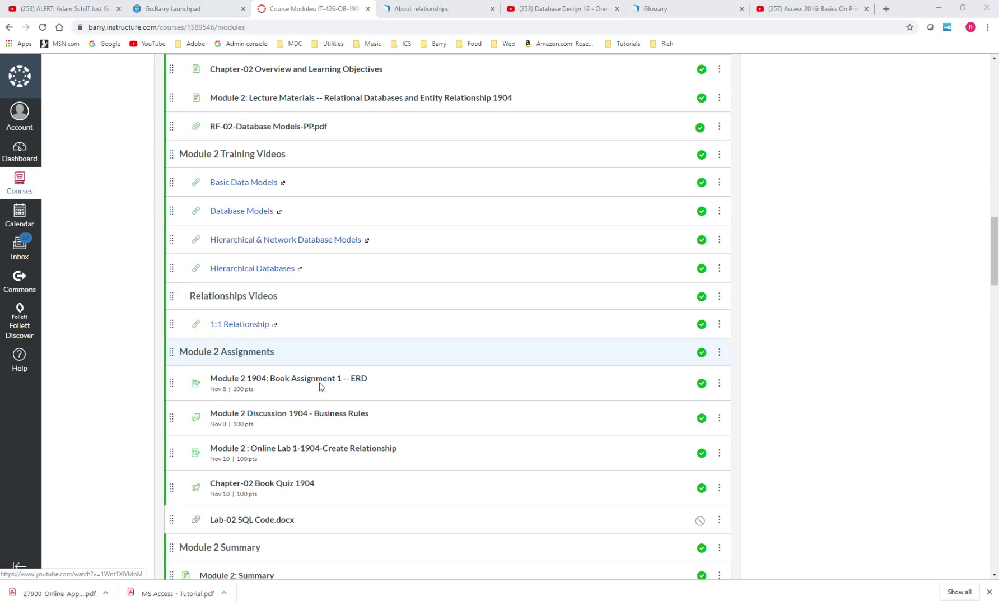
scroll(441, 474, "down", 2)
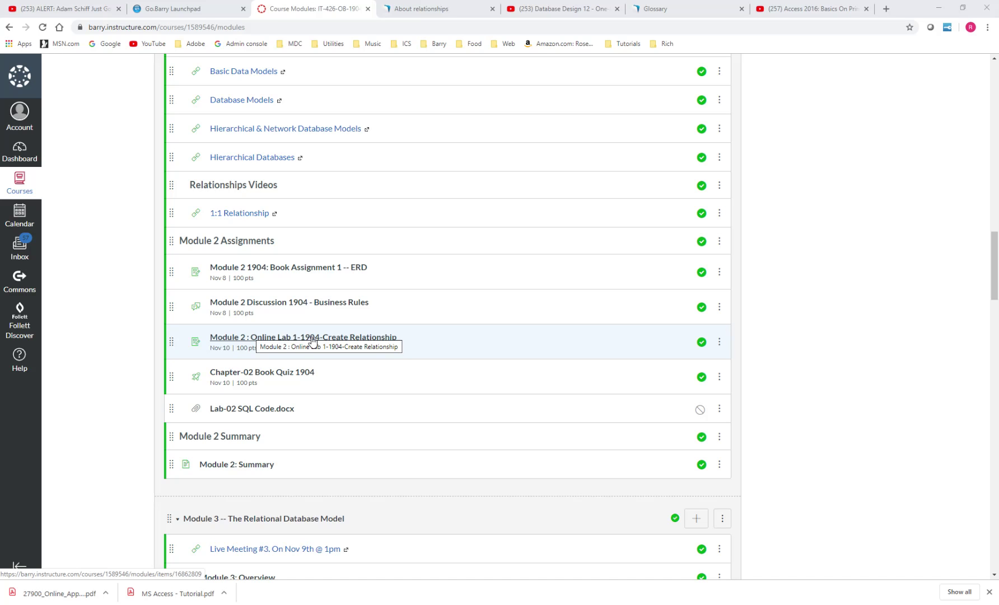
left_click(282, 338)
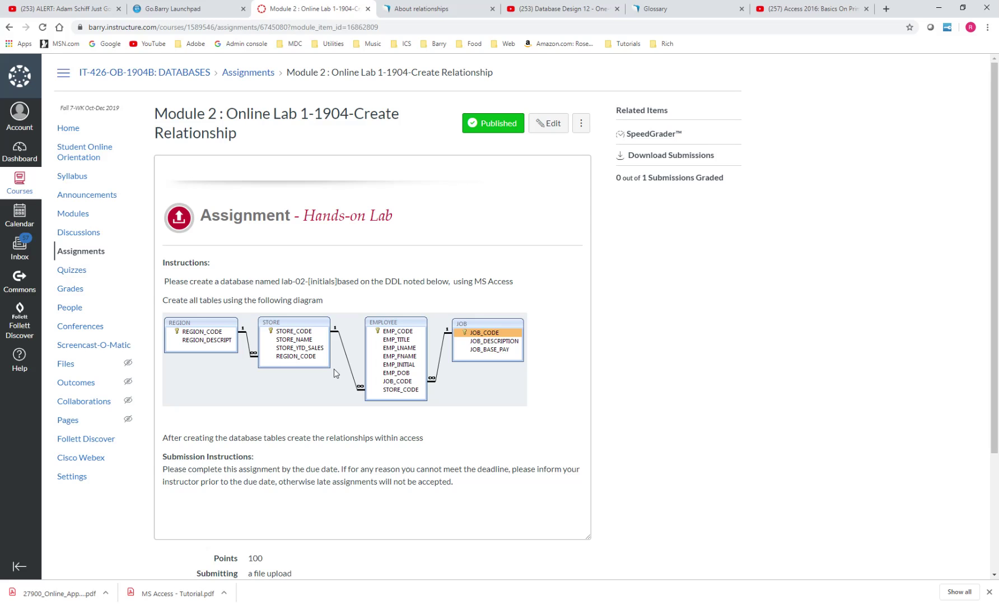
scroll(261, 433, "down", 1)
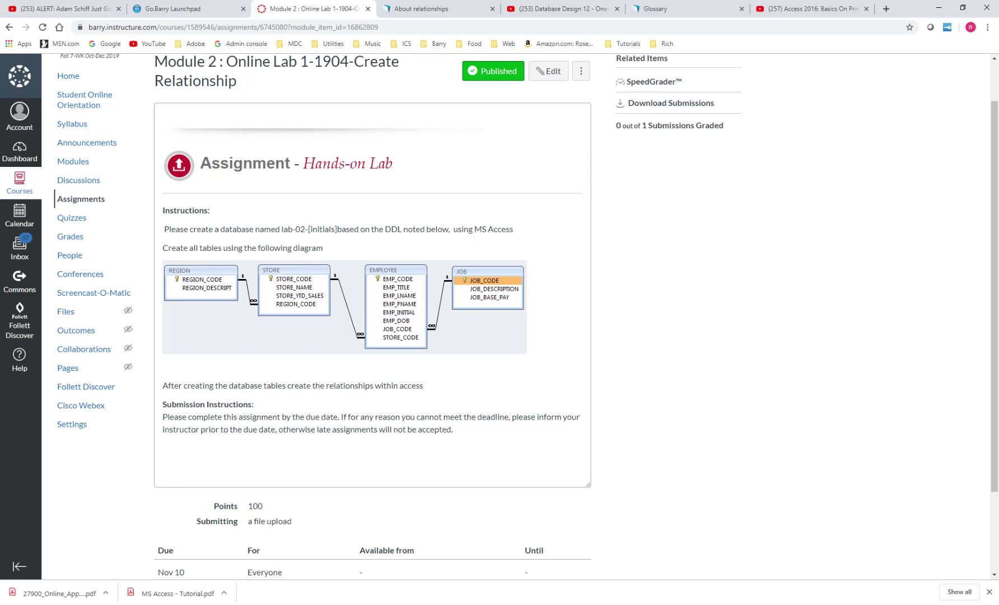
Switch to Access and create a blank desktop database named "Lab-02 RF".
left_click(778, 560)
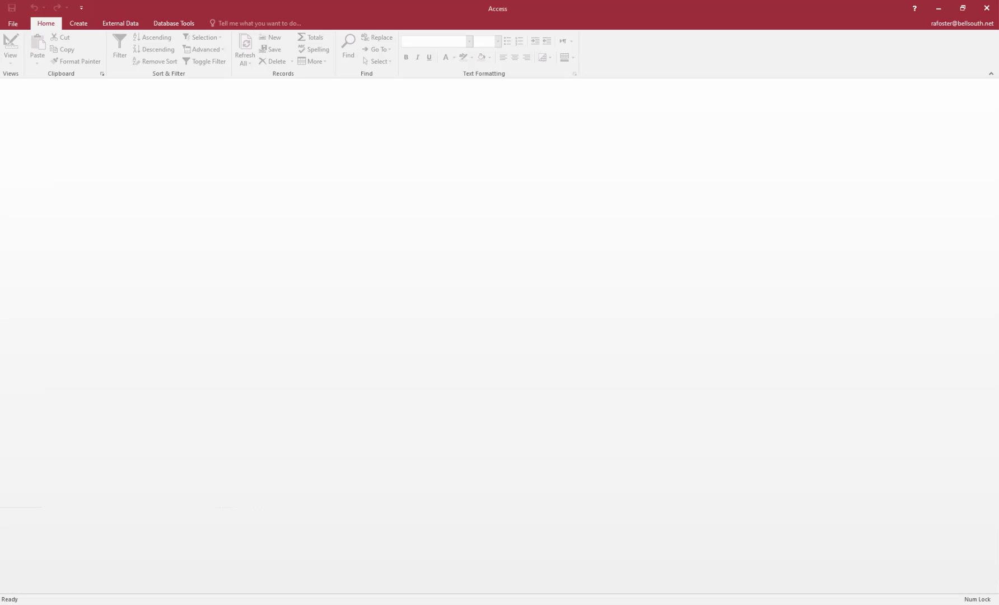
left_click(12, 25)
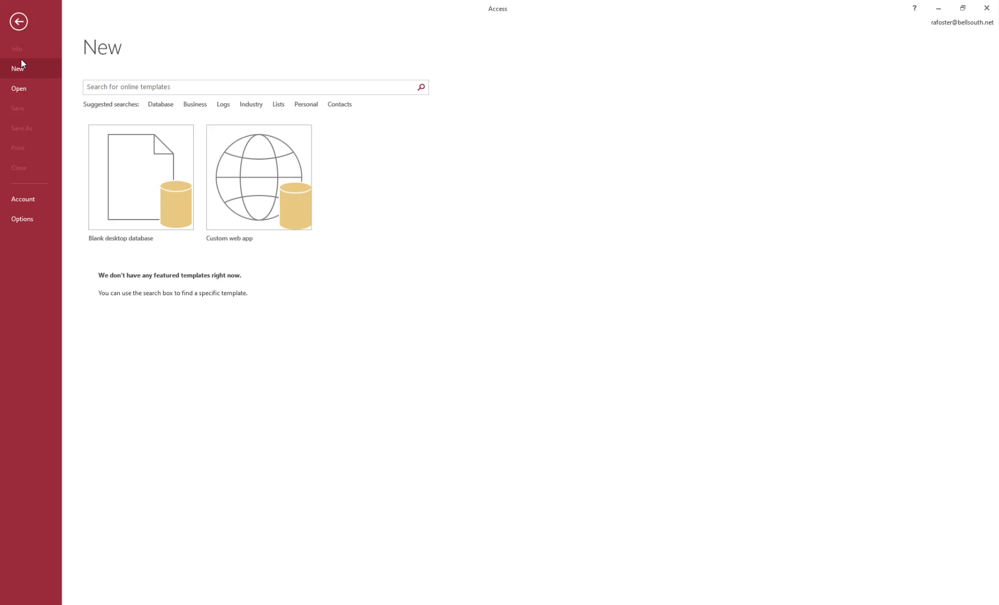
left_click(134, 174)
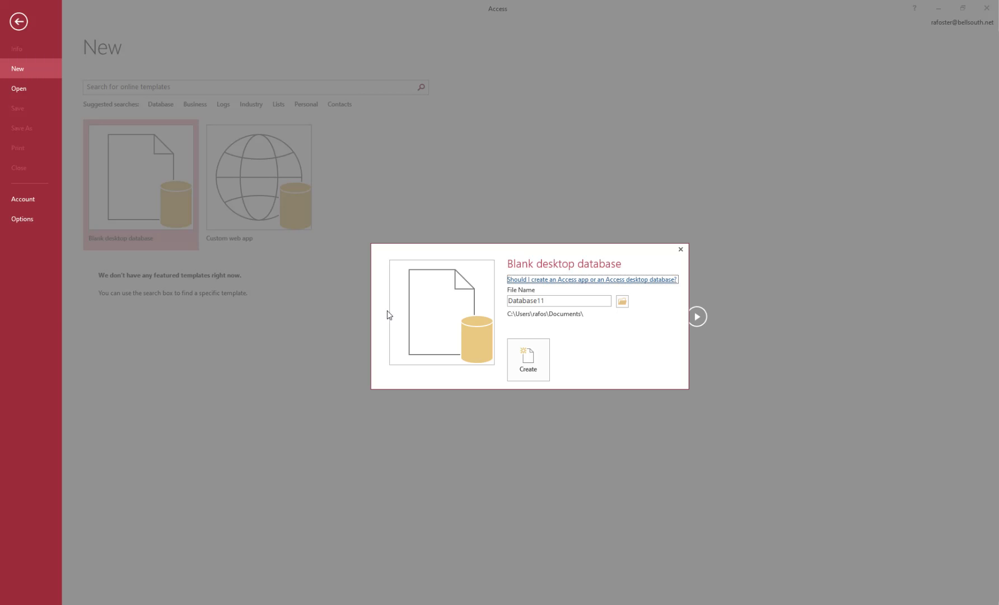
double_click(552, 301)
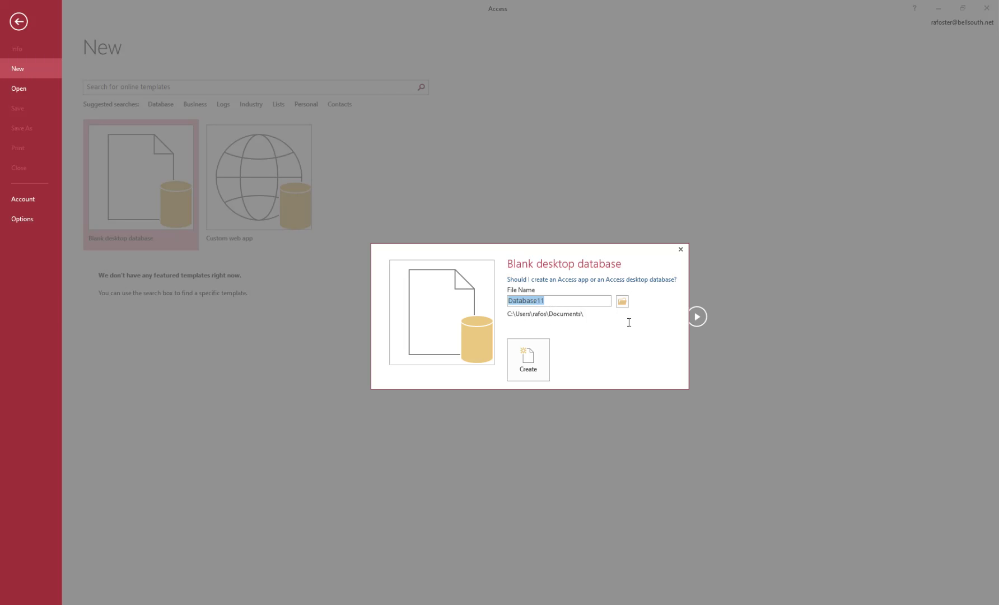
type("Lab-02 RF")
left_click(529, 358)
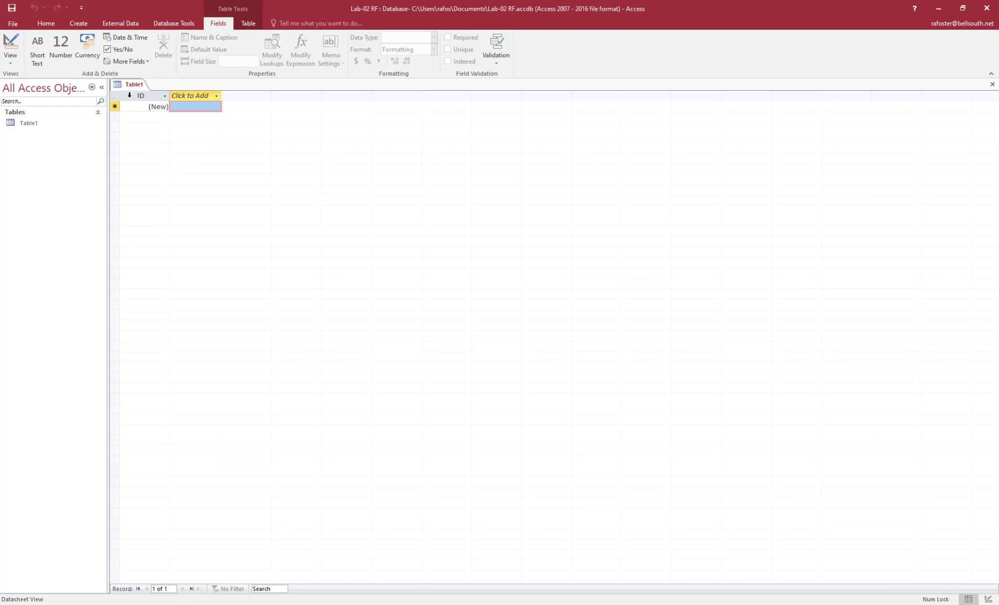
Rename the new table's ID field to CLASS_ID.
double_click(130, 95)
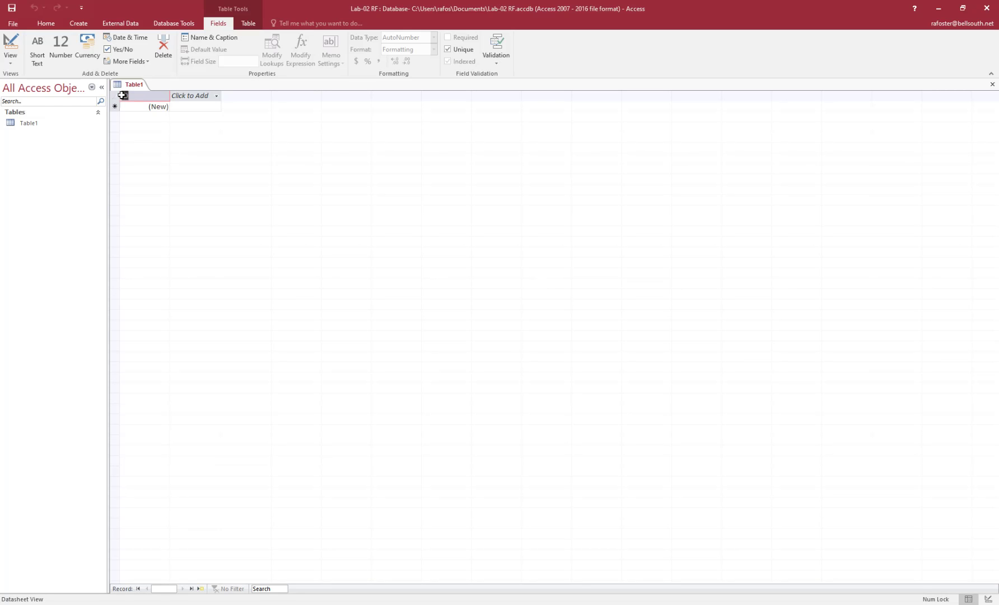
key("Delete")
key("Caps_Lock")
type("CLASS")
type("_ID")
key("Tab")
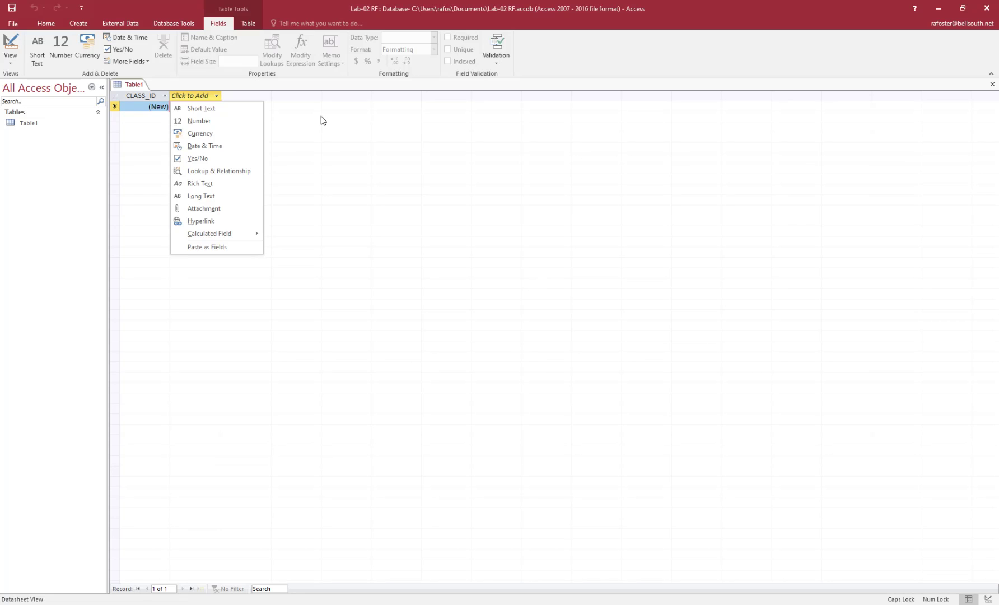
Add two Number fields after CLASS_ID, named CRS_CODE and CLASS_SECTION.
left_click(218, 120)
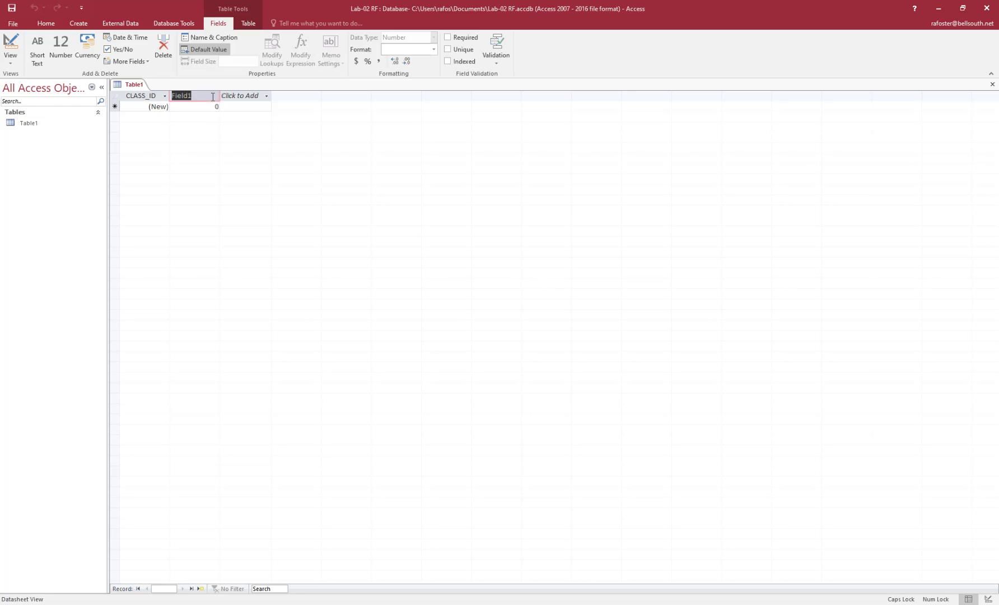
type("CRS_CODE")
left_click(232, 97)
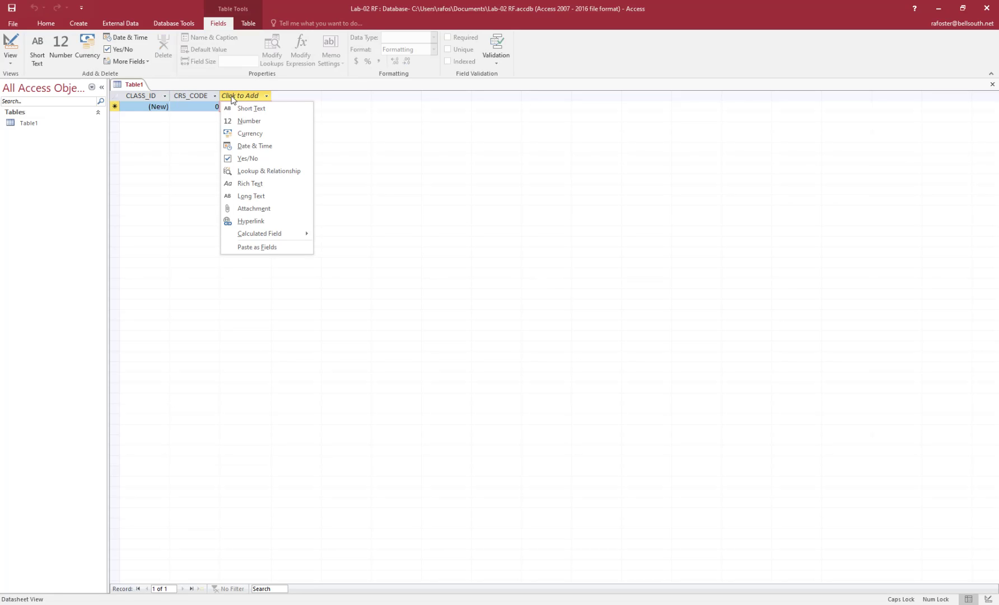
left_click(238, 120)
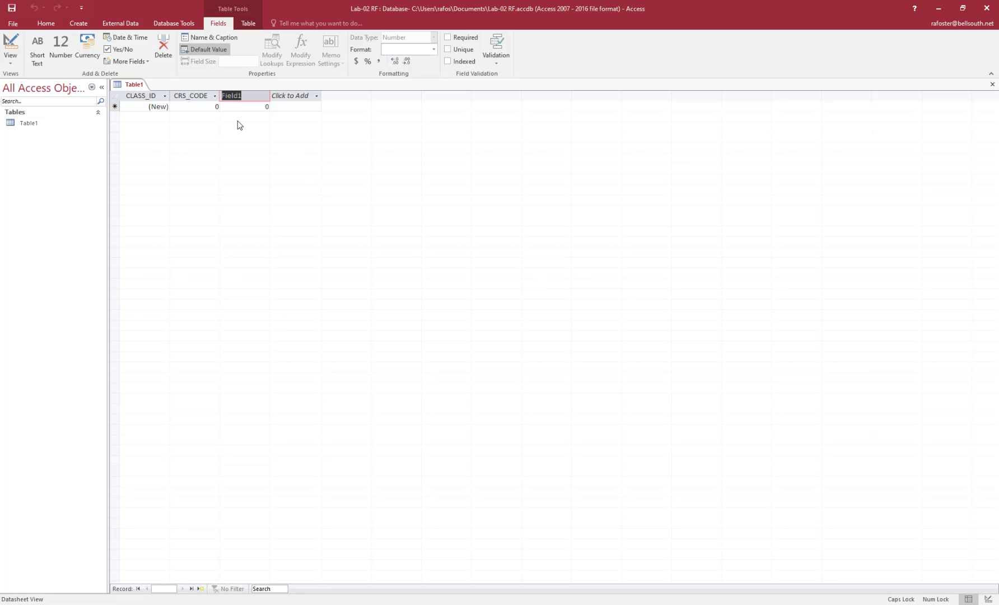
type("CLASS")
type("_SECTION")
Add a Date & Time field named CLASS_TIME after the section field.
left_click(282, 97)
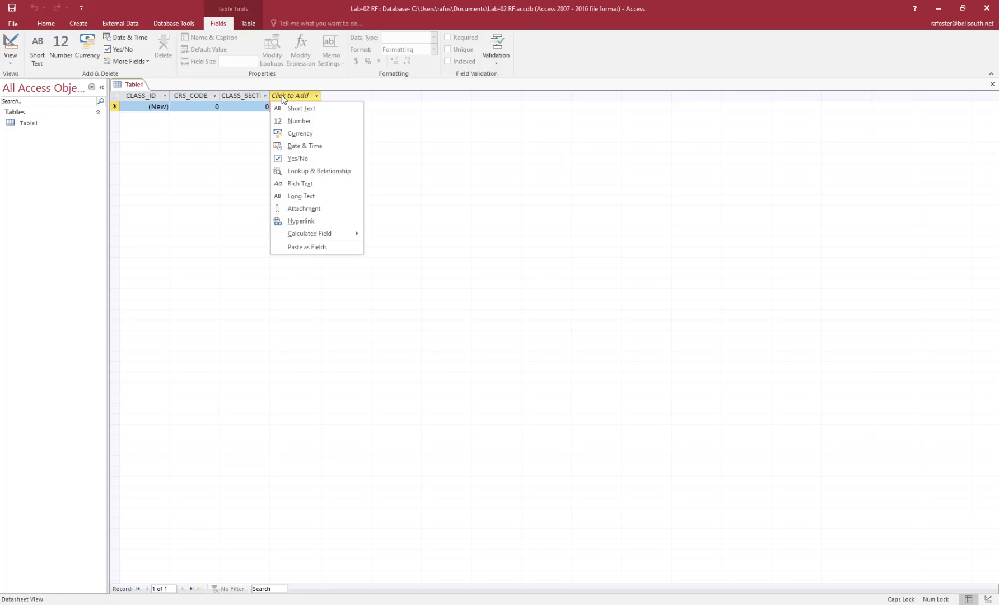
key("c")
left_click(310, 145)
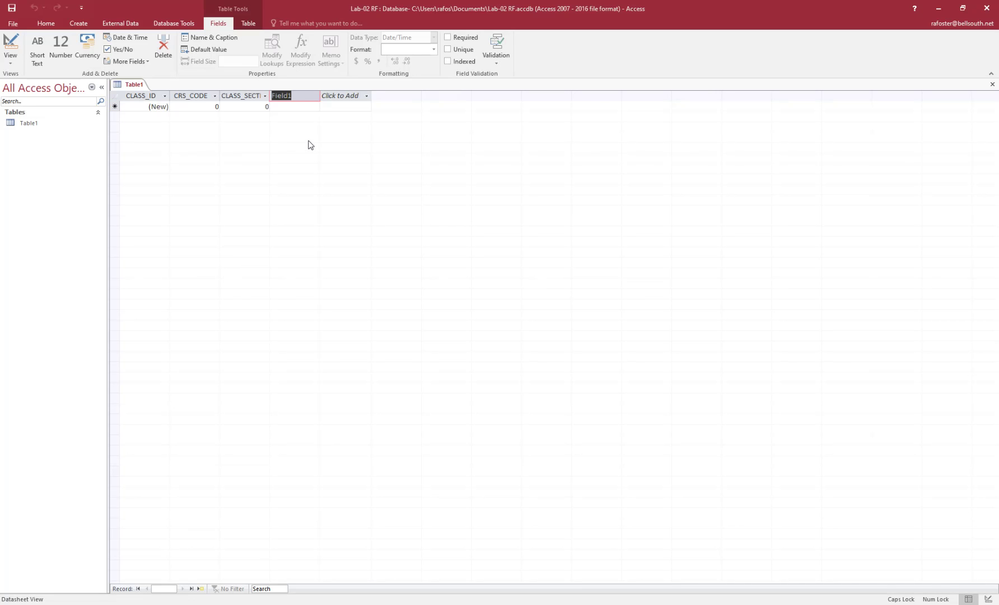
type("CLASS_TIME")
Save the table under the name CLASS and close it.
right_click(134, 88)
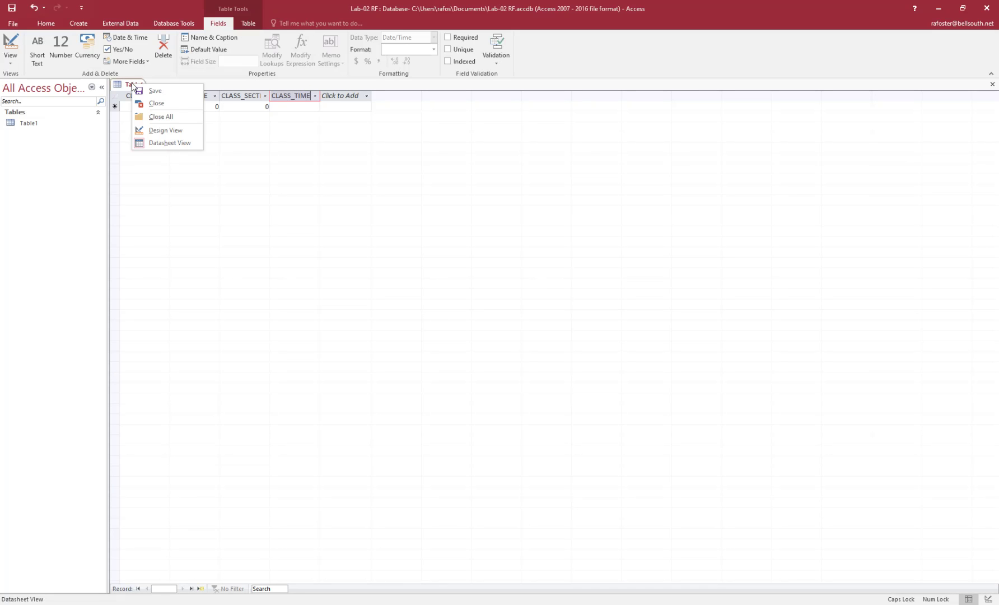
left_click(152, 92)
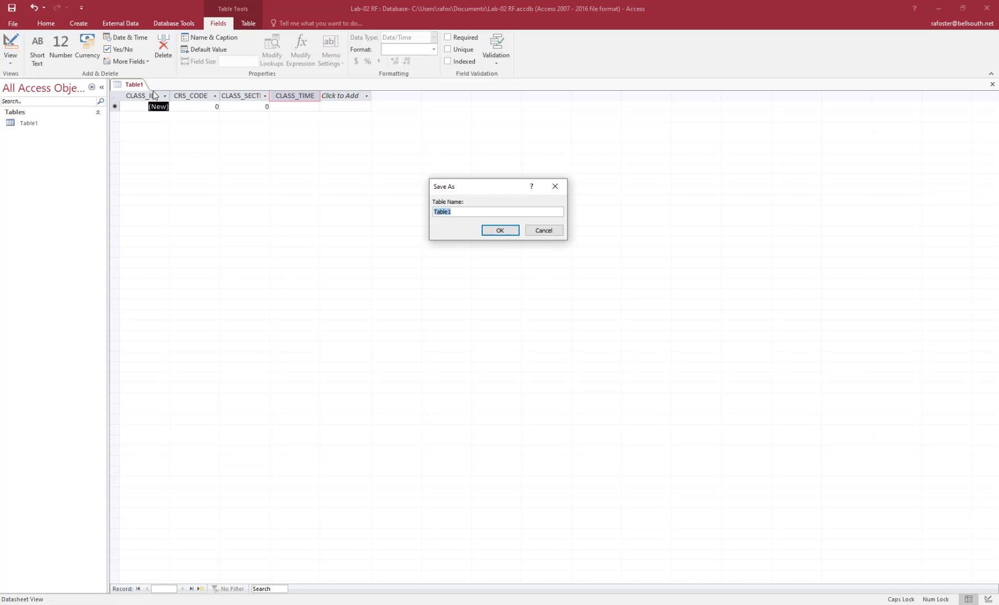
type("CLASS")
left_click(491, 235)
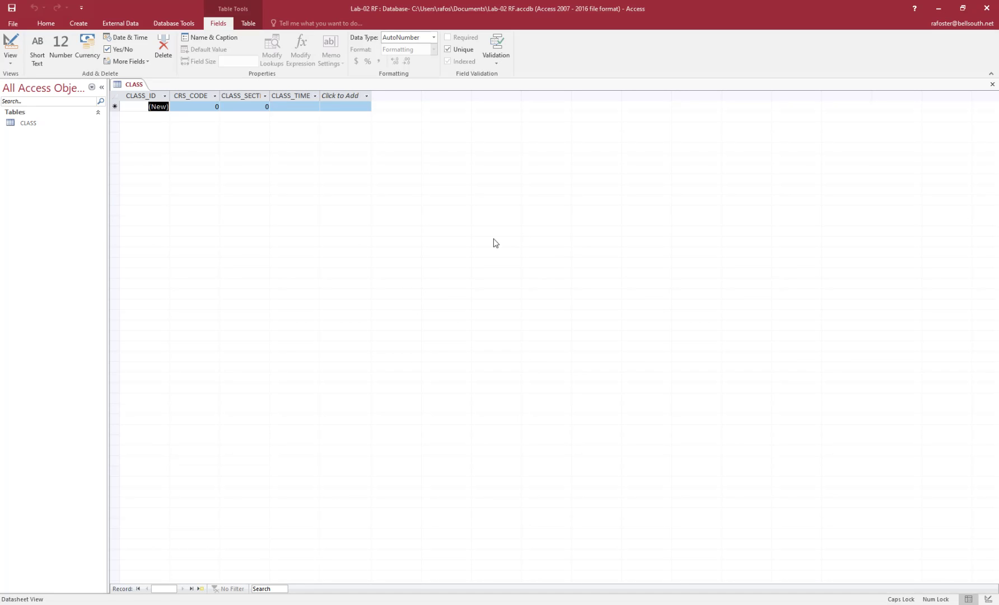
right_click(129, 85)
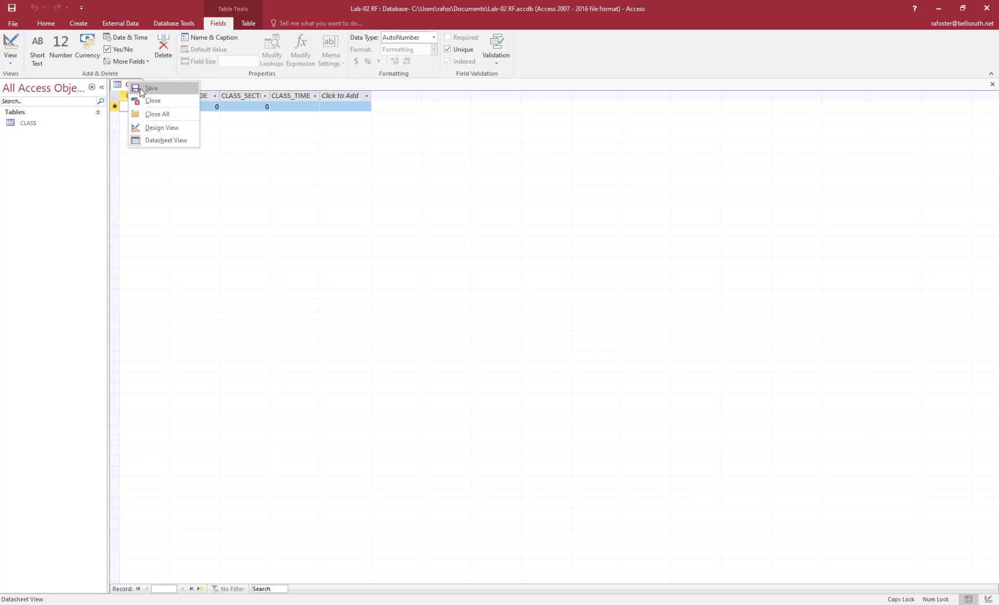
left_click(154, 99)
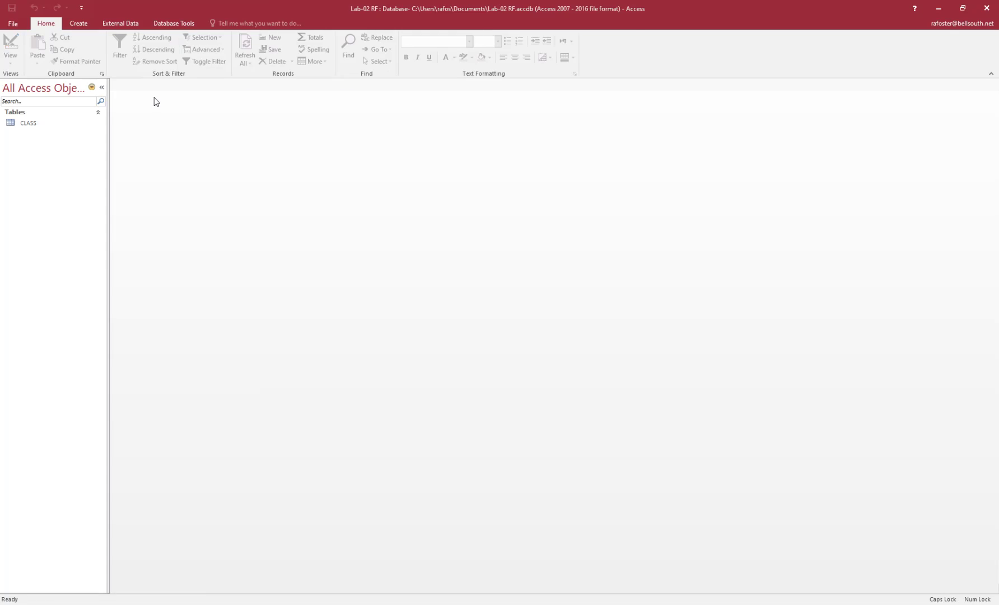
Create a second table in Datasheet View and rename its ID field to CLASS_CODE.
left_click(74, 23)
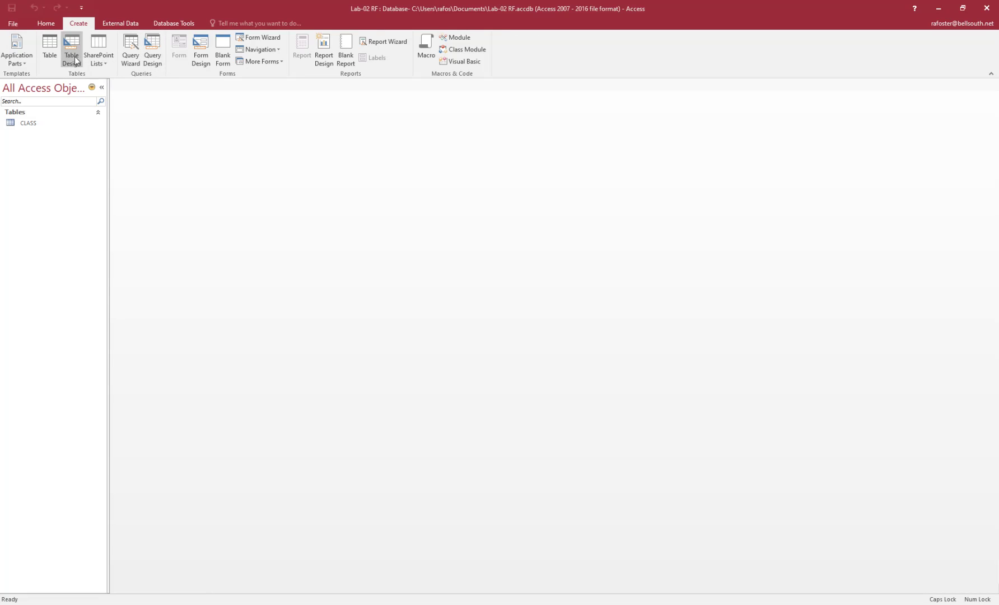
left_click(51, 45)
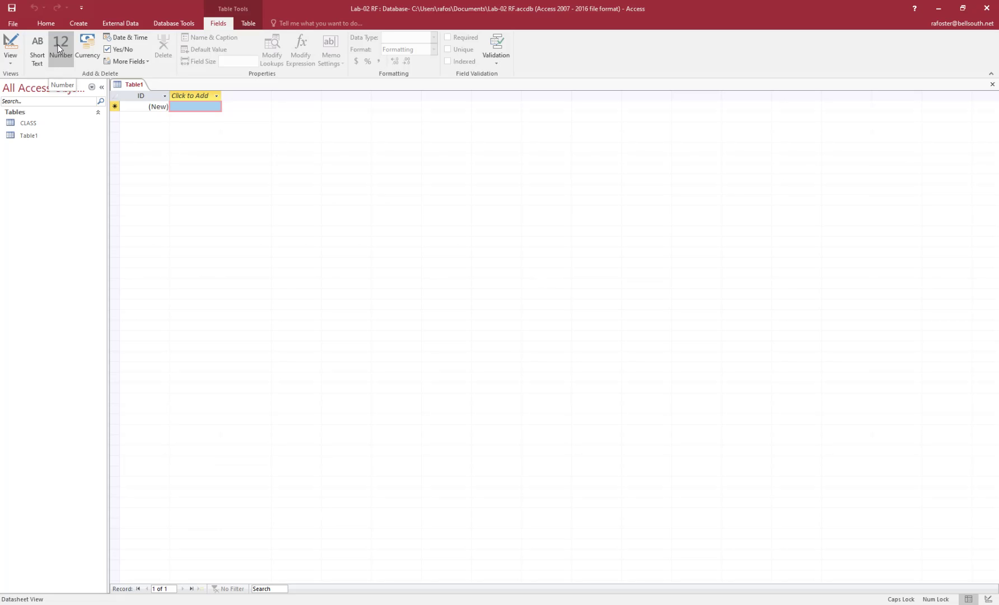
left_click(153, 98)
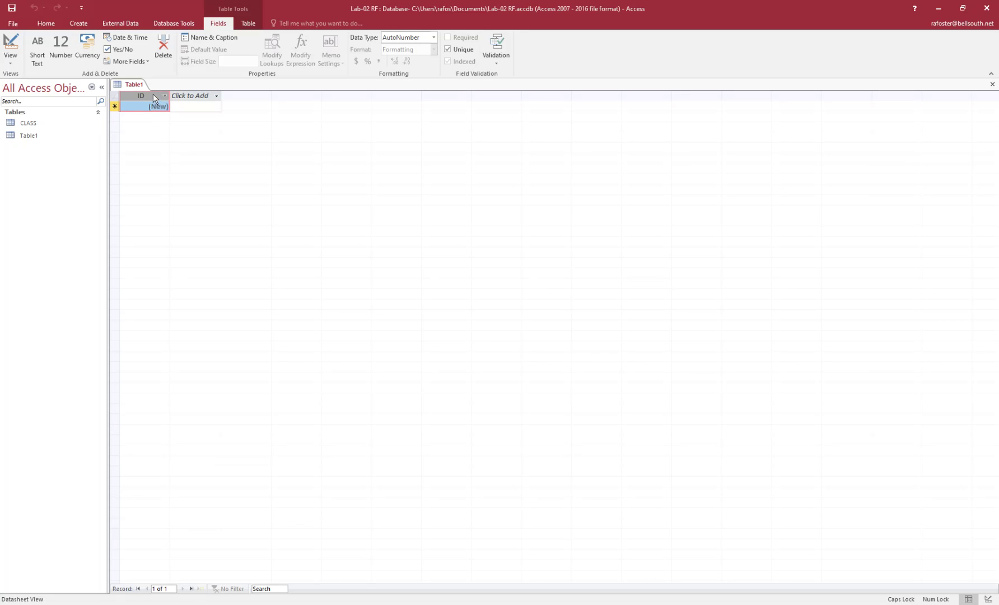
left_click(148, 88)
left_click(122, 97)
double_click(123, 96)
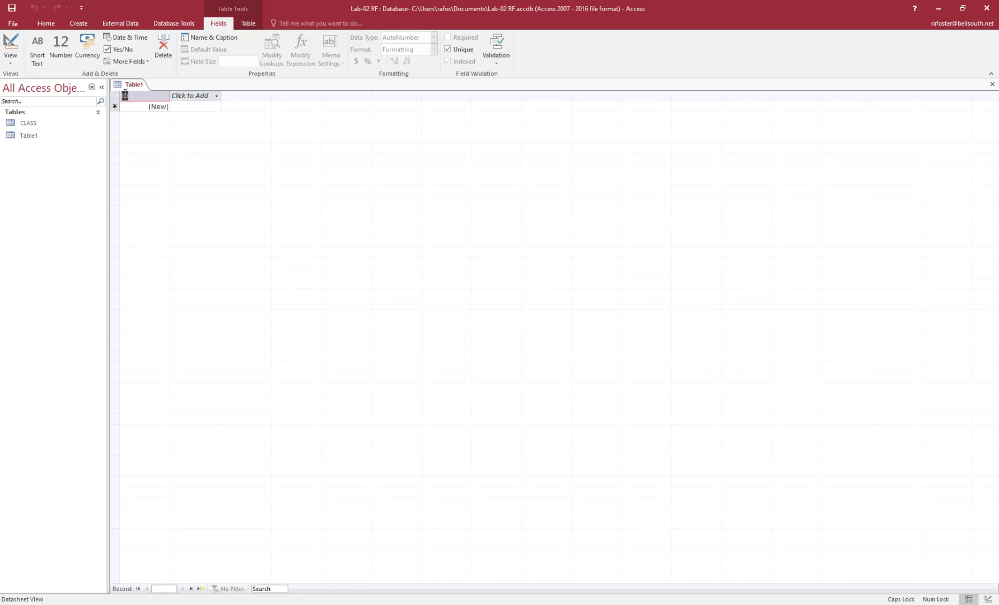
type("CLASS_CODE")
key("Tab")
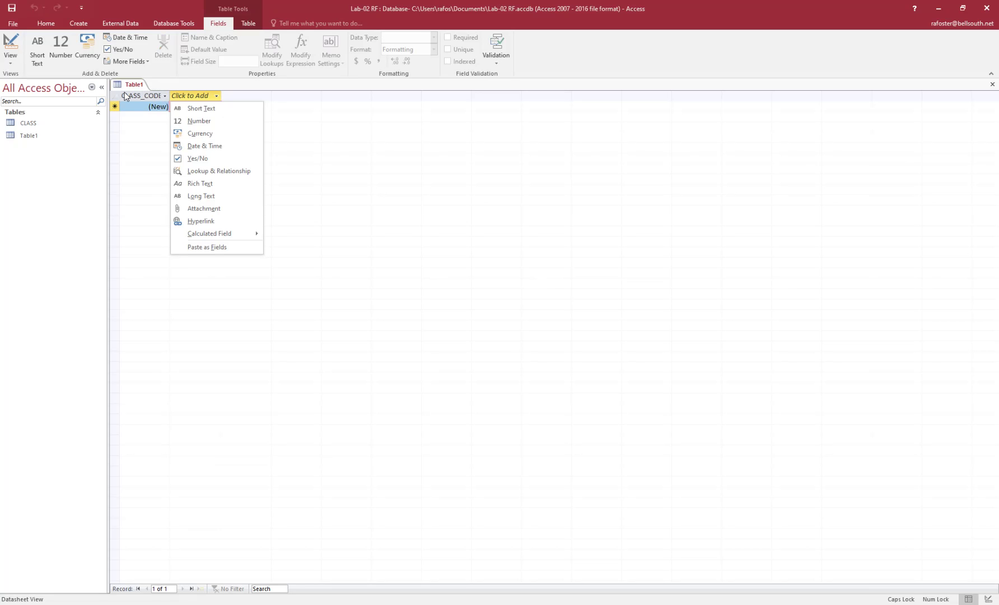
Add two Number fields named STU_NUM and ENROLL_GRADE to the new table.
left_click(219, 118)
type("STU_NUM")
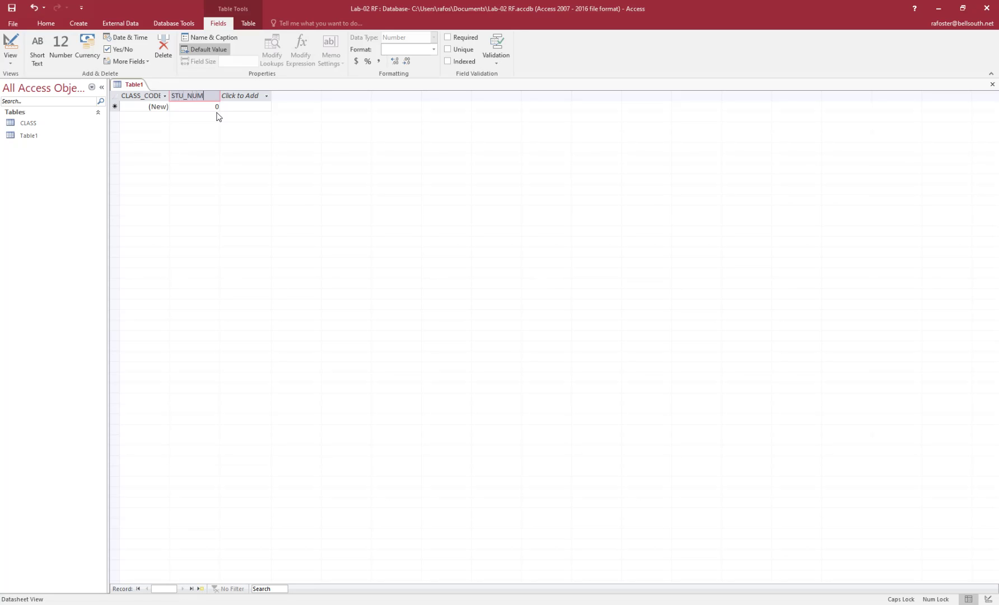
key("Return")
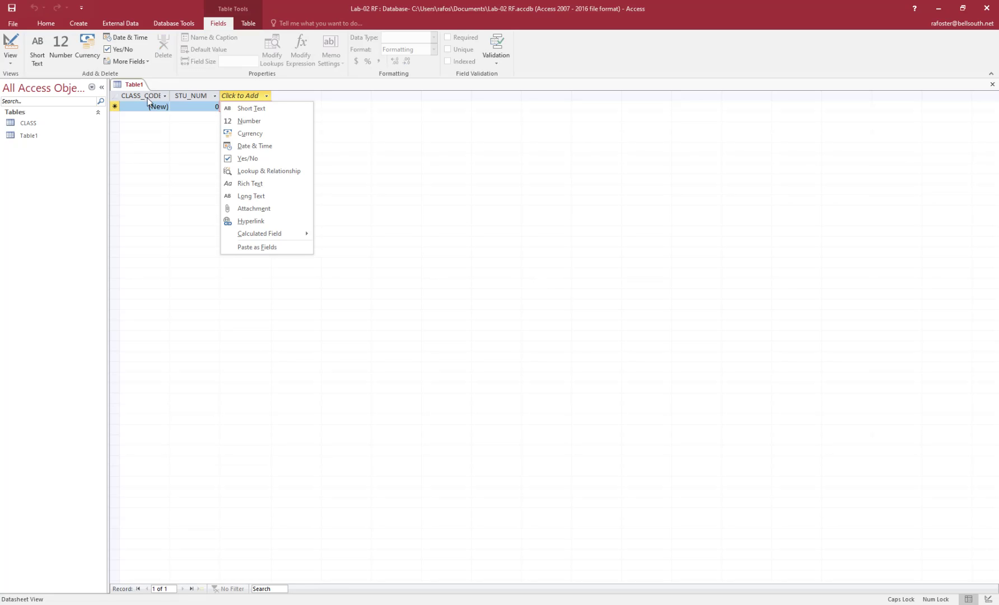
left_click(242, 122)
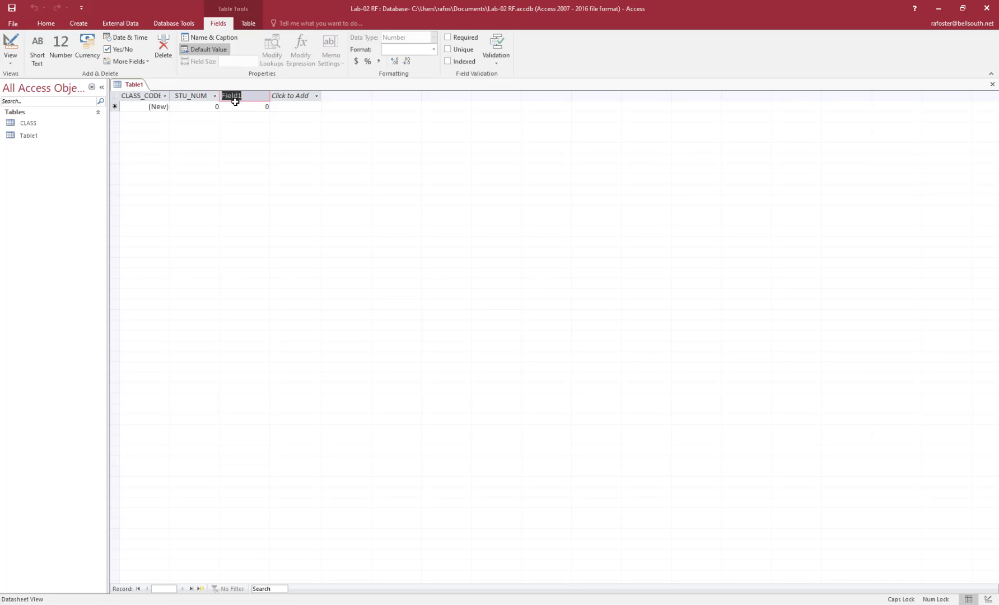
type("ENROLL_GR")
type("AD")
type("E")
Save the second table under the name ENROLL.
right_click(132, 86)
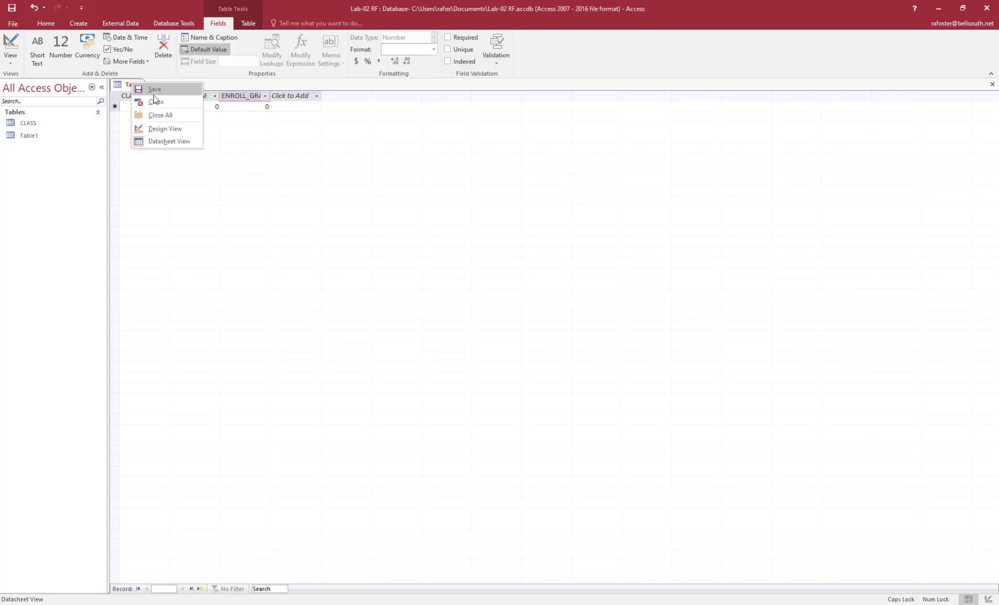
left_click(156, 93)
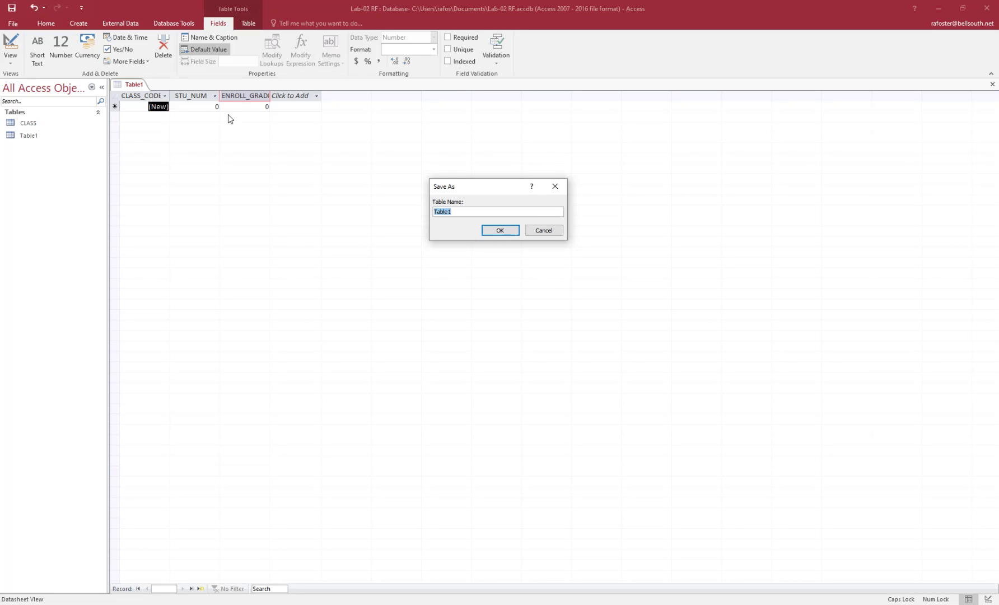
type("ENROLL")
left_click(495, 227)
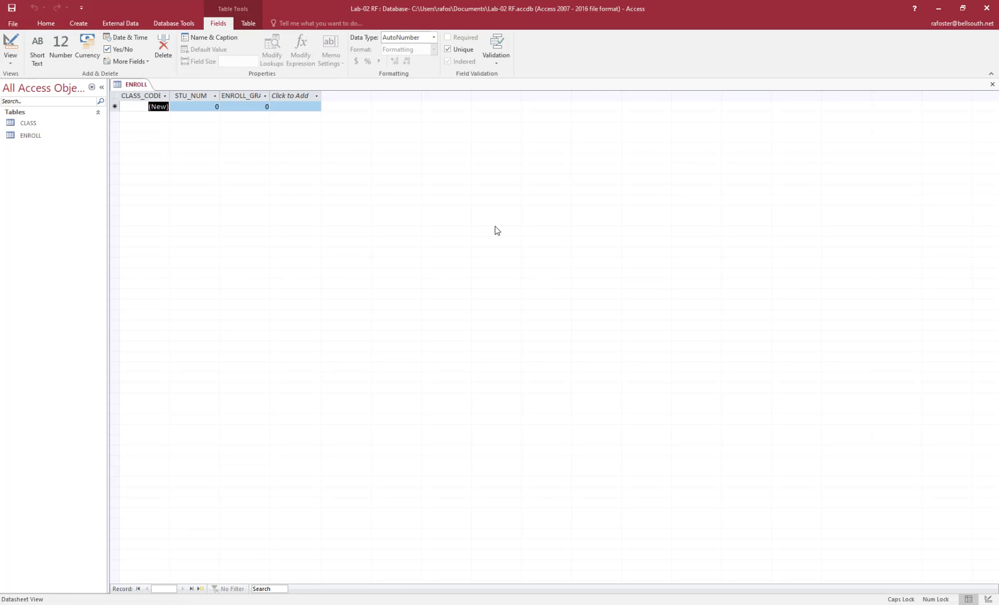
left_click(89, 25)
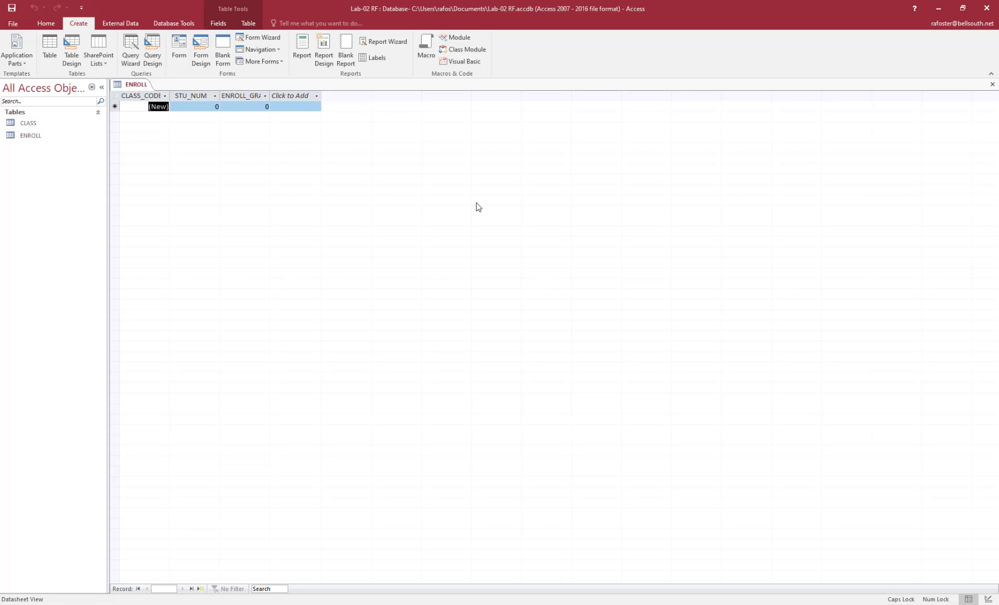
left_click(116, 24)
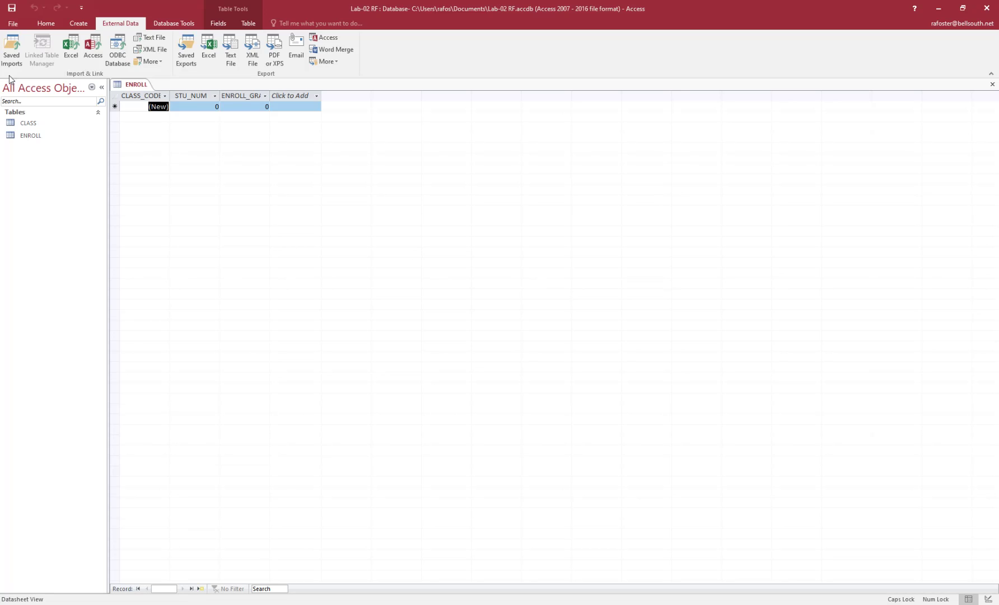
Open the Relationships window and add the CLASS and ENROLL tables to the layout.
left_click(176, 24)
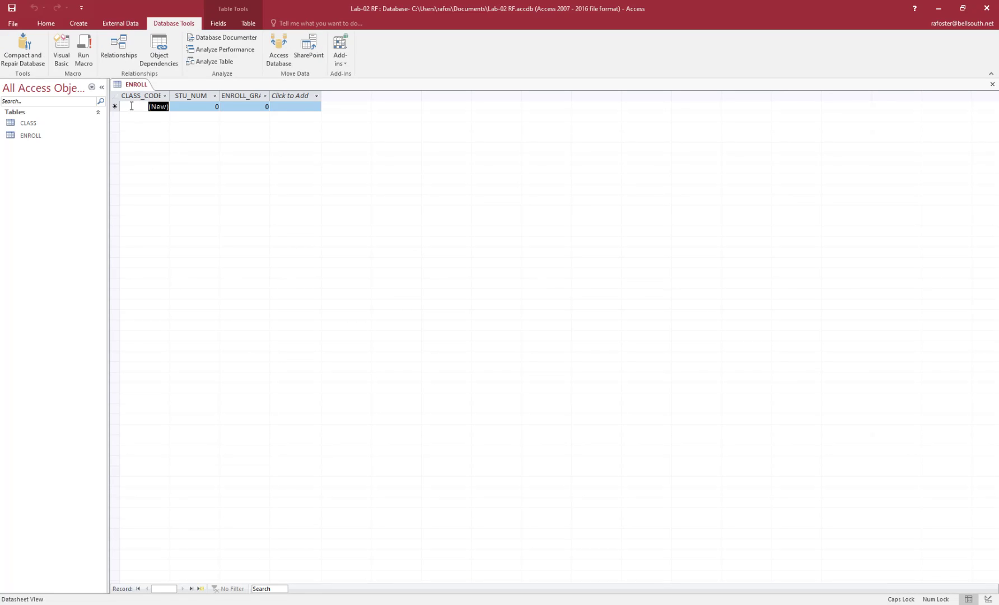
left_click(125, 47)
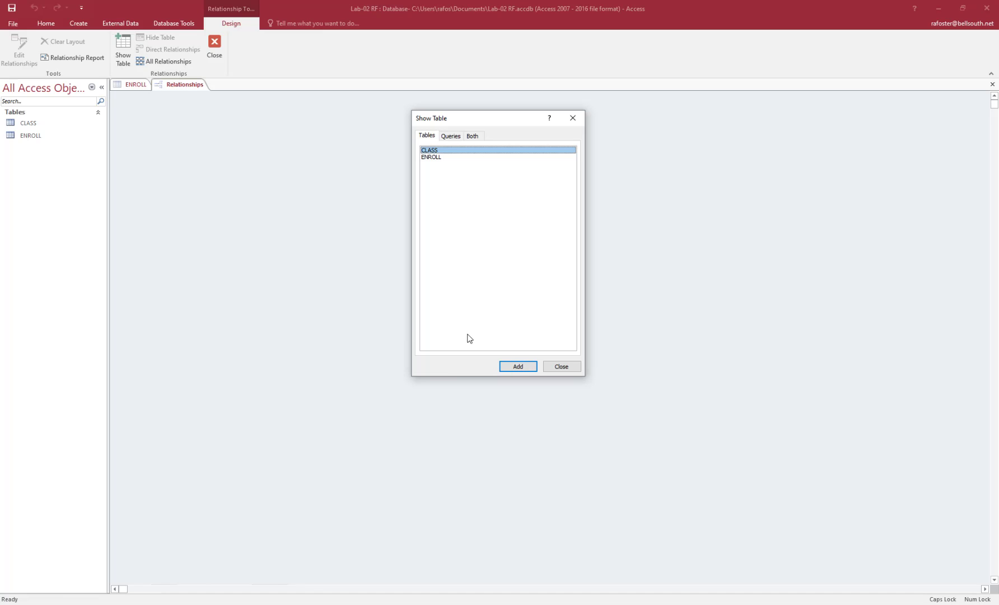
left_click(518, 367)
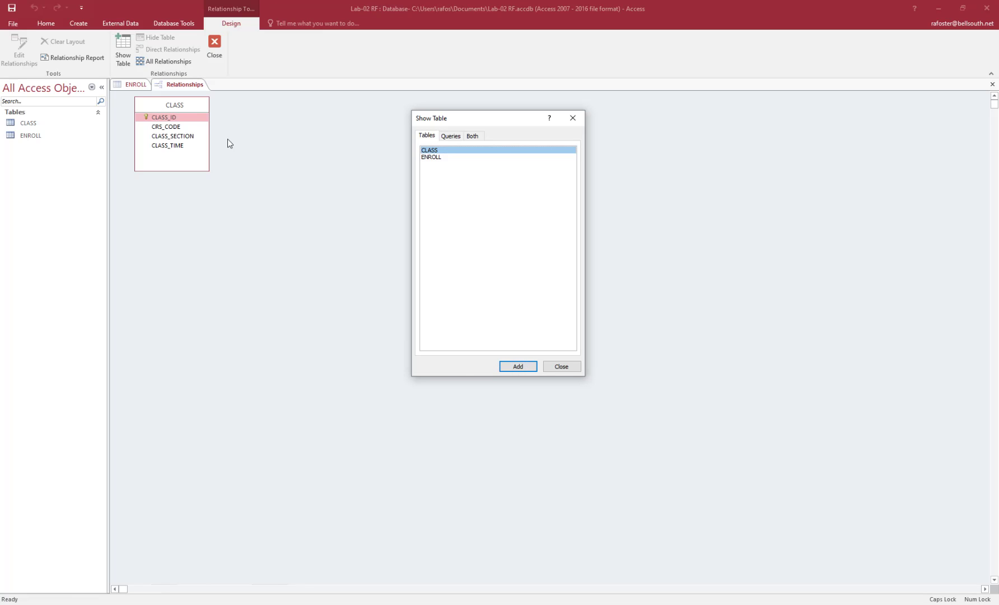
left_click(438, 157)
left_click(521, 365)
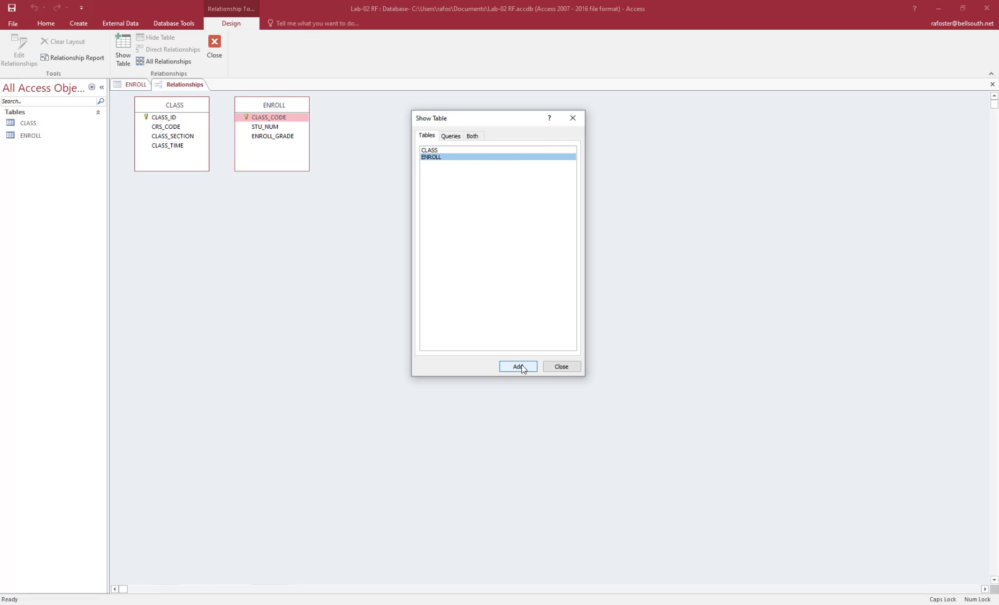
left_click(556, 367)
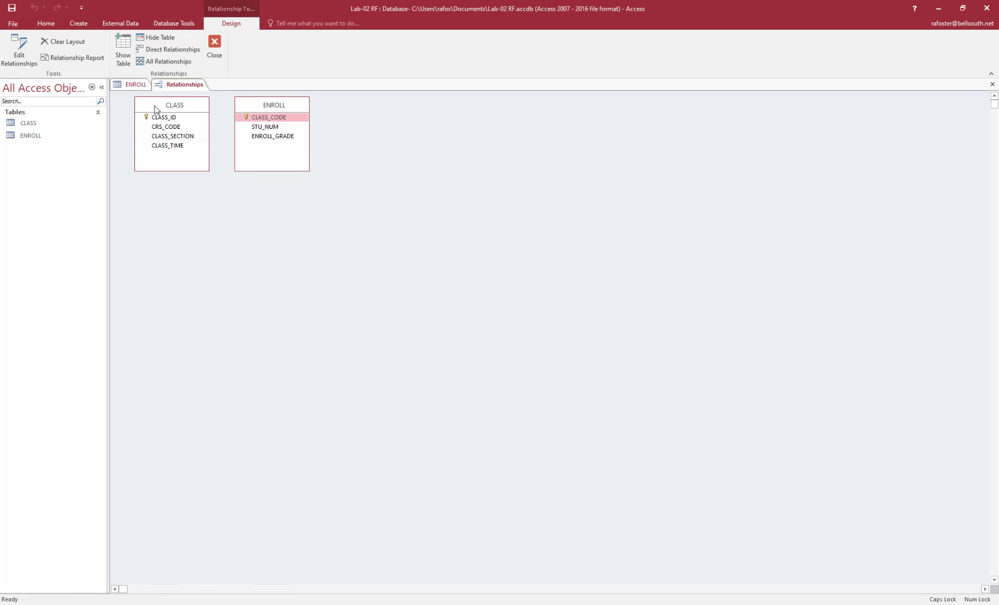
Try to relate CLASS_ID in CLASS to CLASS_CODE in ENROLL with referential integrity enforced while ENROLL is open.
left_click(249, 116)
left_click_drag(171, 119, 268, 119)
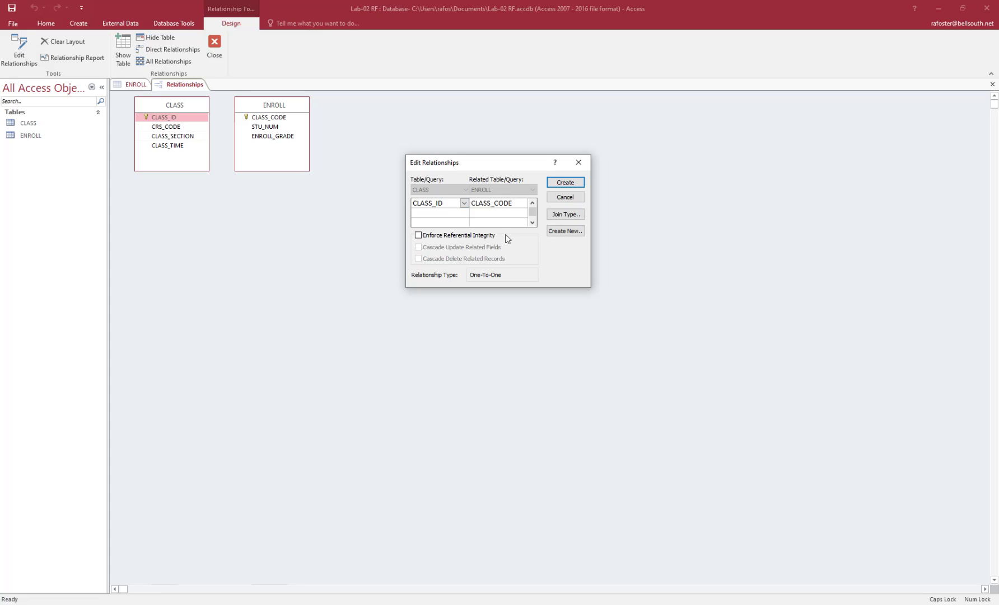
left_click(419, 236)
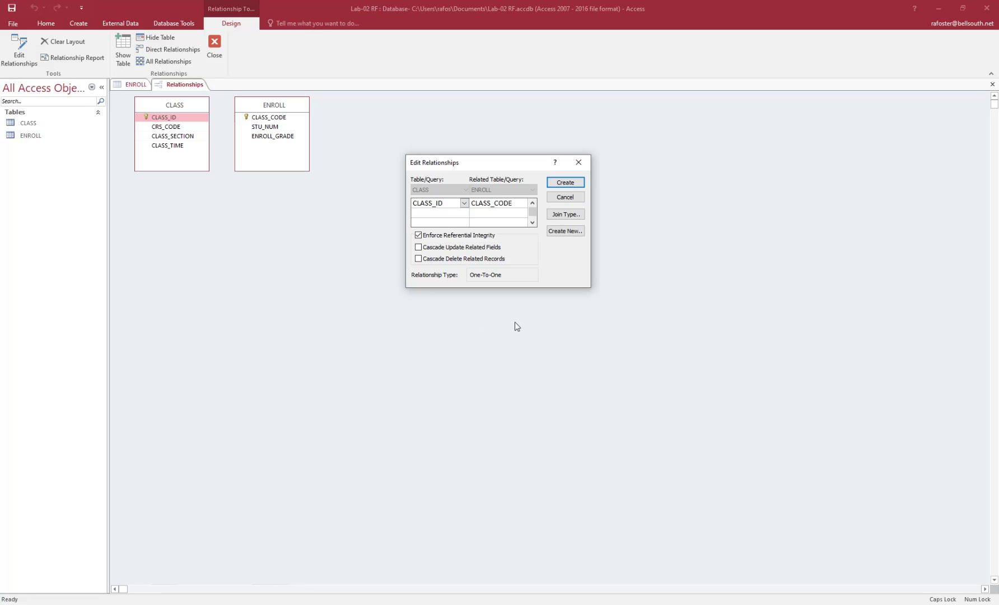
left_click(559, 183)
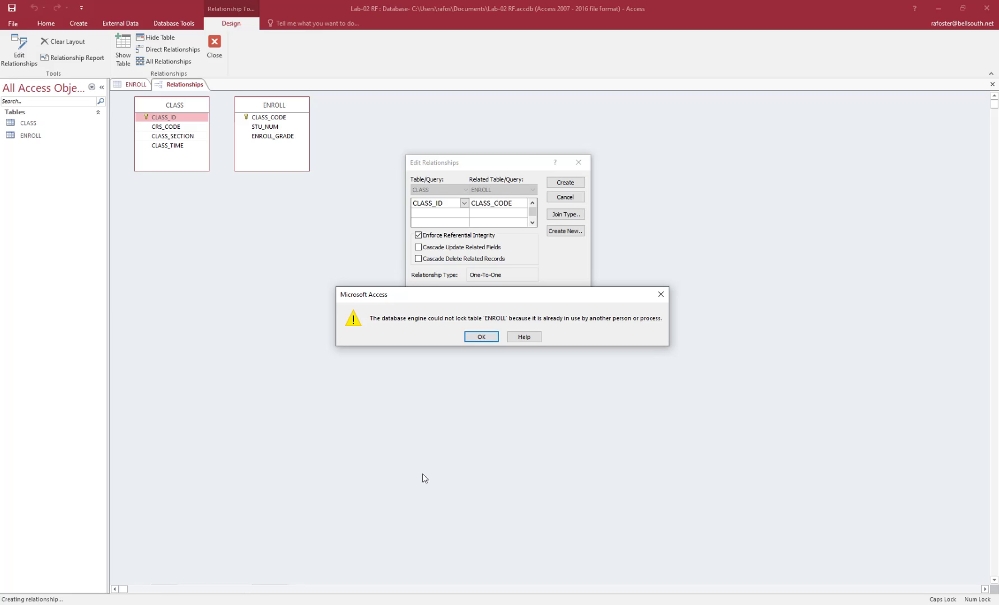
left_click(481, 336)
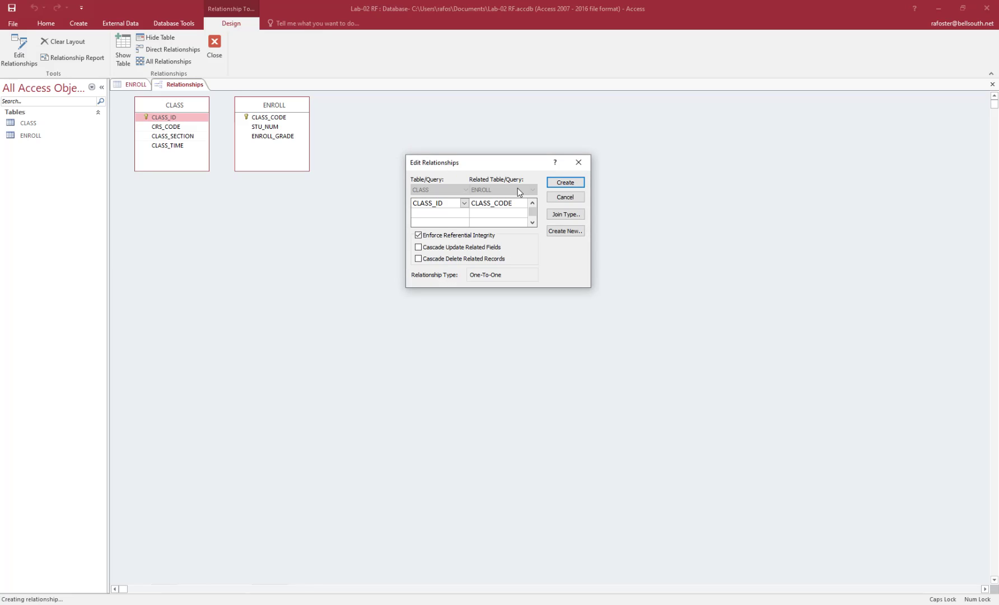
left_click(579, 163)
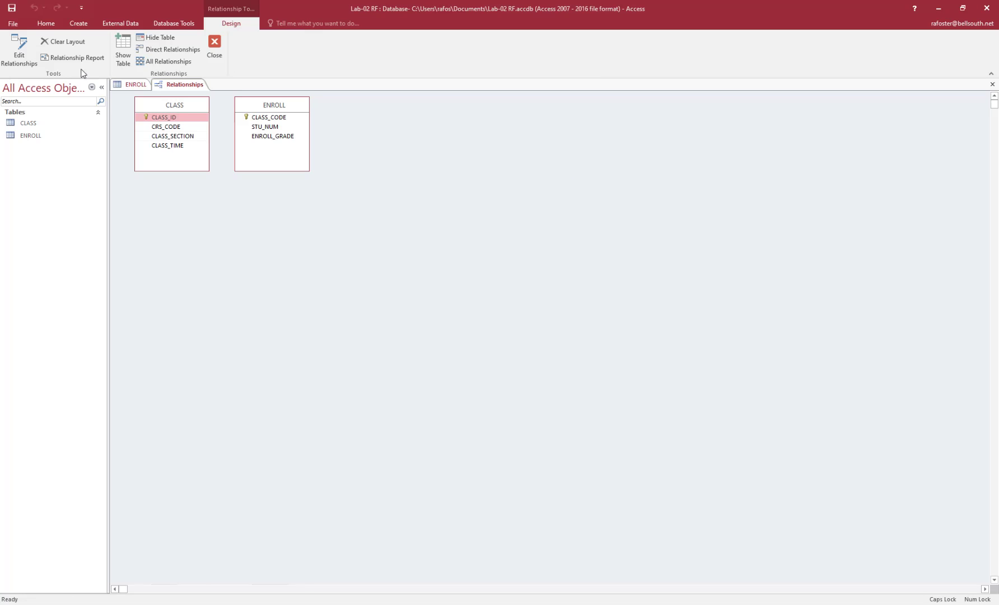
Close the open ENROLL table and relate CLASS_ID in CLASS to CLASS_CODE in ENROLL, enforcing referential integrity.
right_click(132, 84)
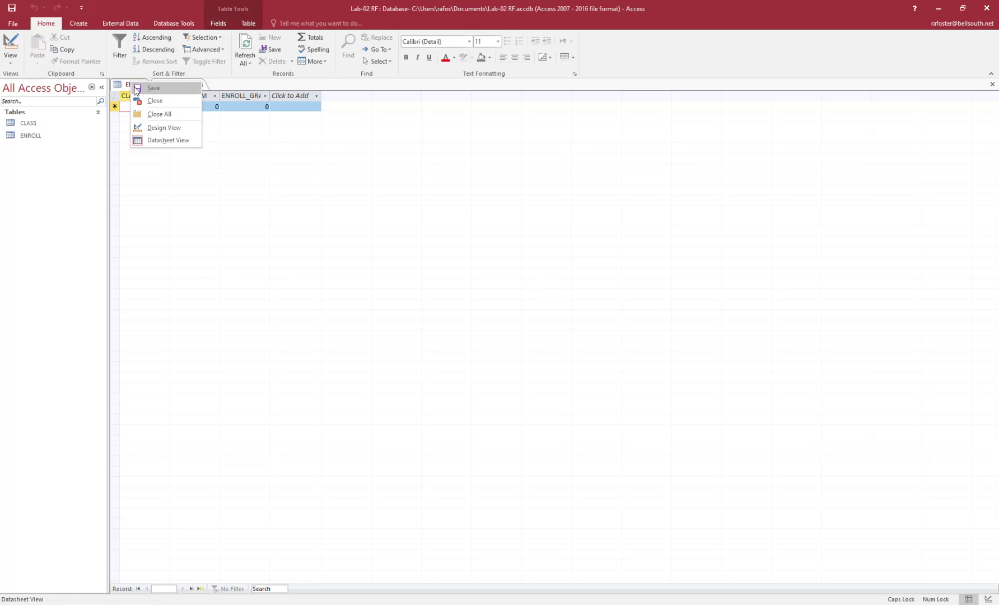
left_click(147, 101)
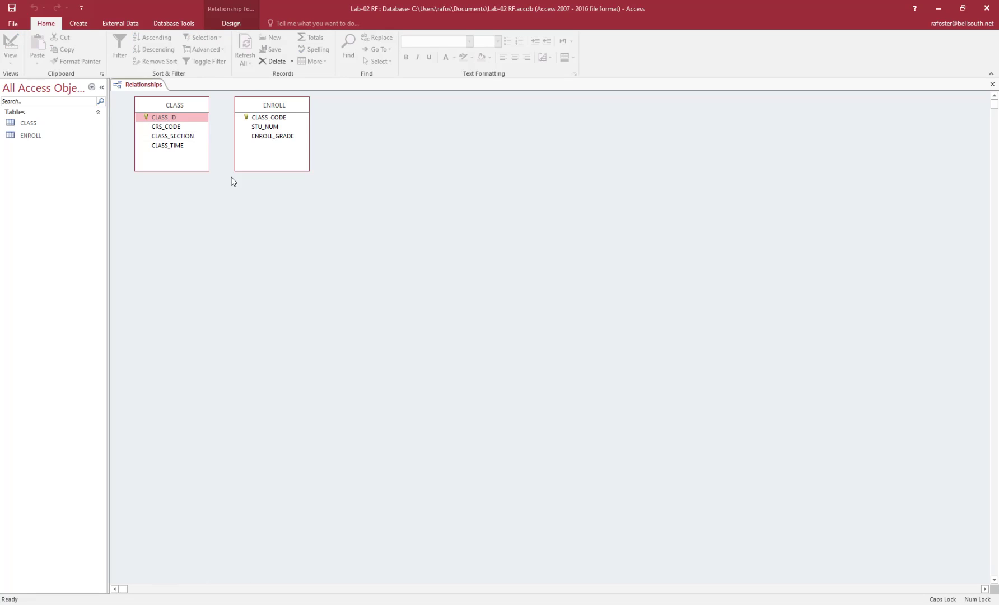
left_click(187, 119)
left_click_drag(182, 119, 259, 120)
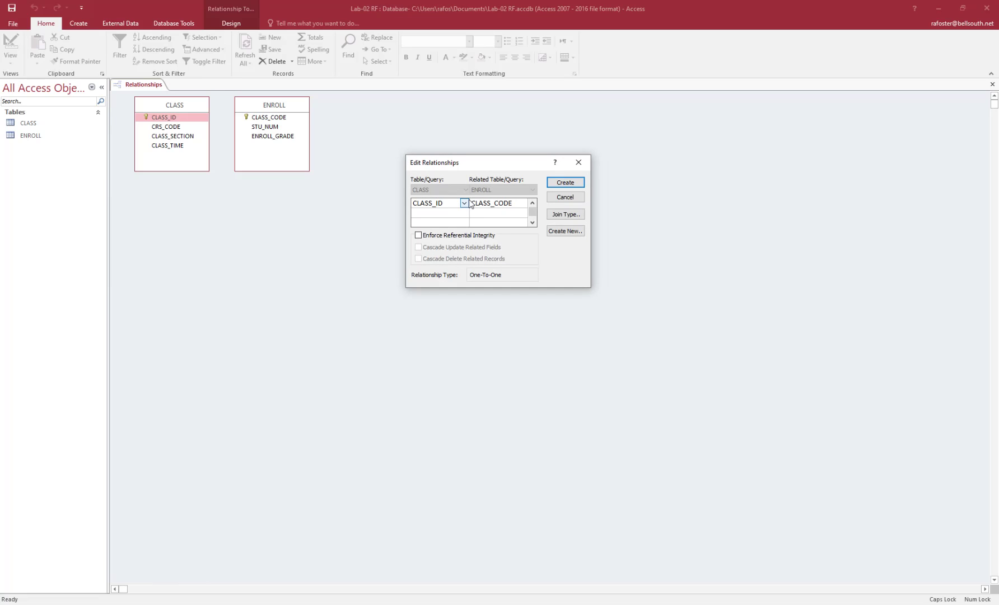
left_click(418, 235)
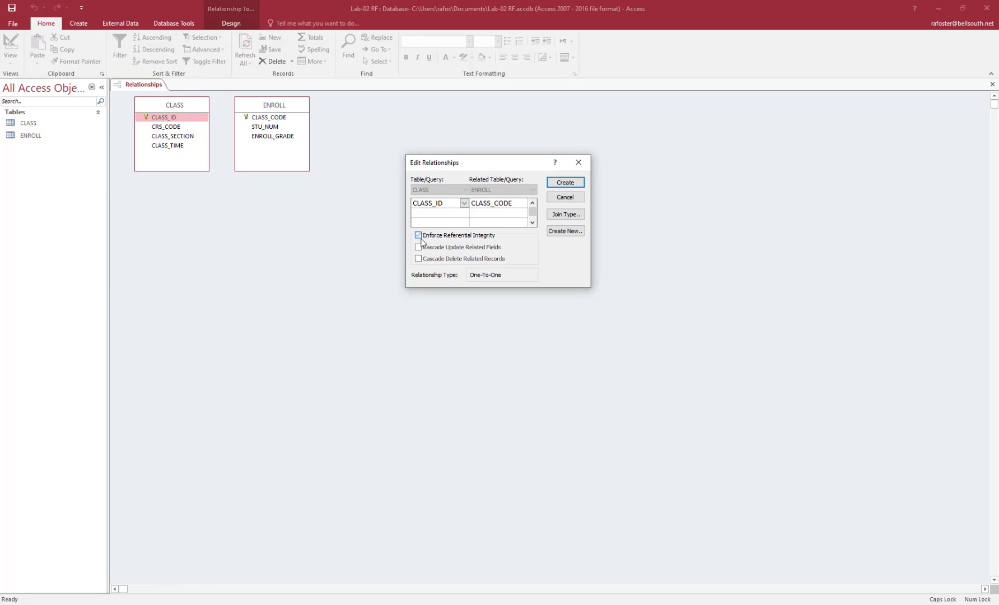
left_click(561, 185)
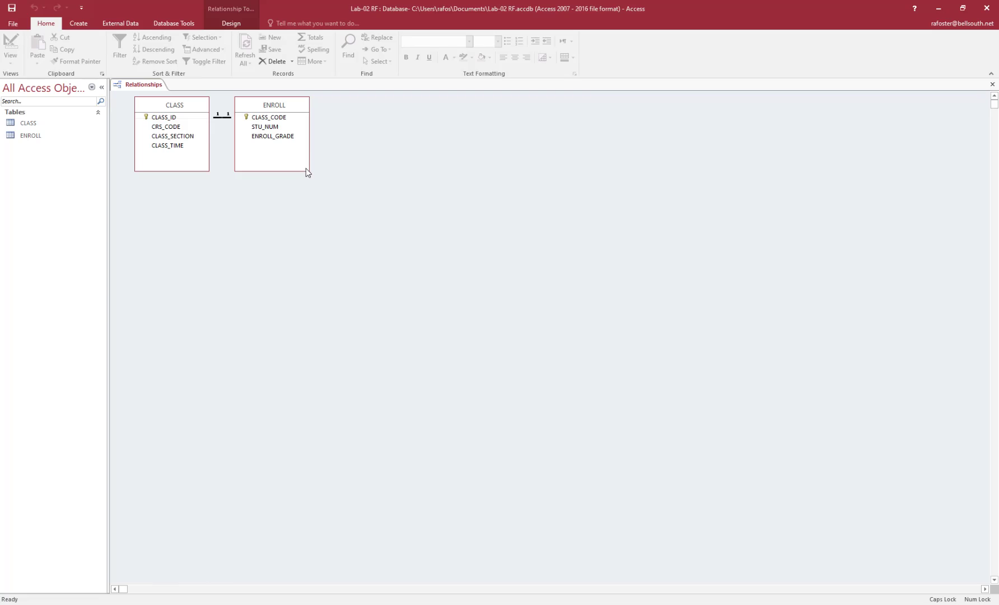
Enlarge the ENROLL table box in the relationships layout to roughly three times its width and more than twice its height.
left_click_drag(308, 172, 465, 296)
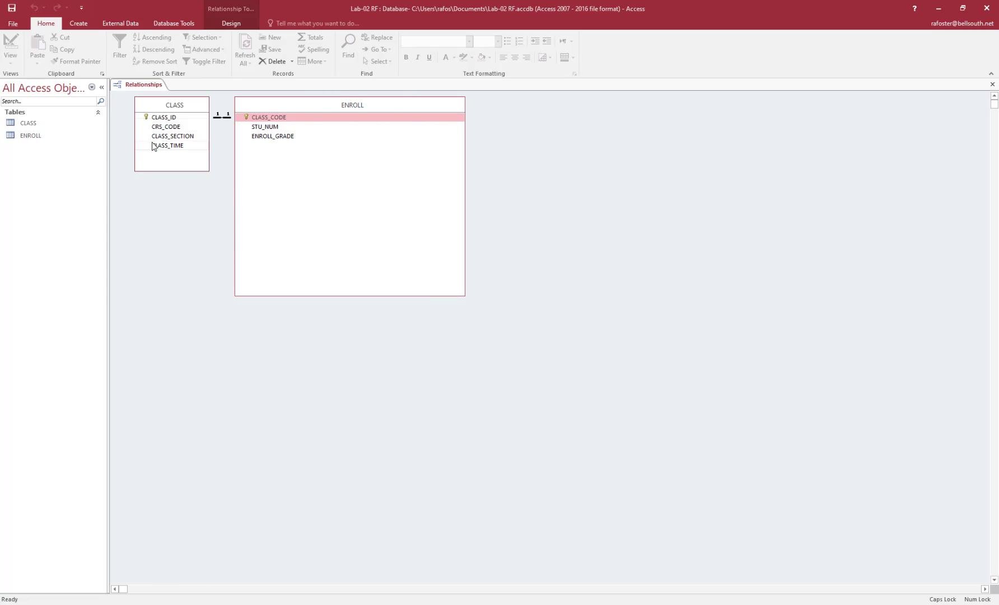